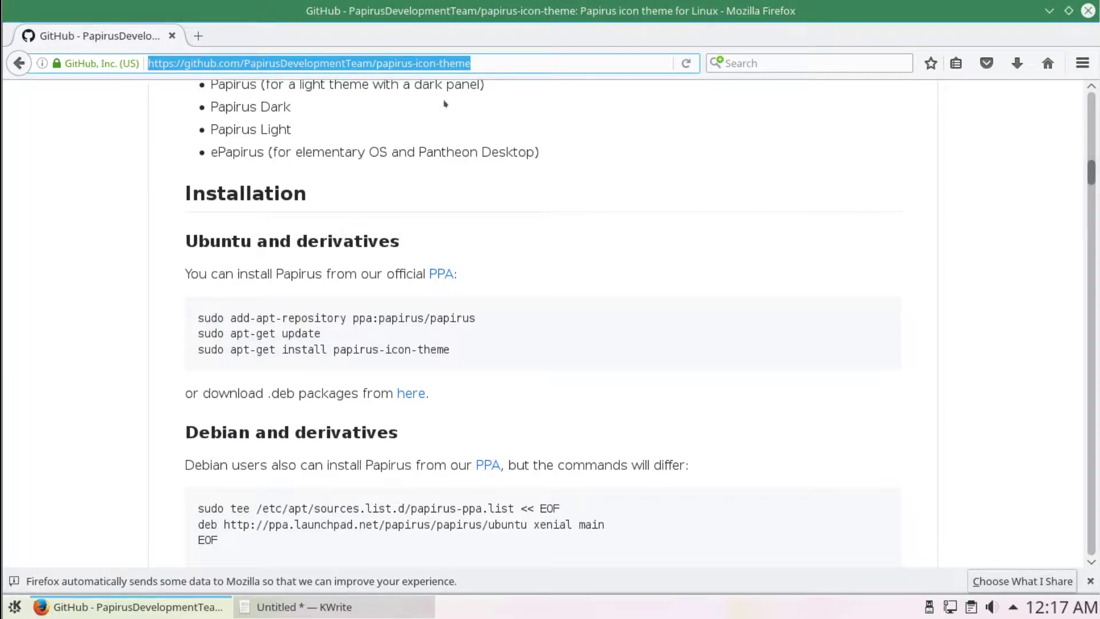
# - Select the repository part of the Papirus GitHub page address
pyautogui.click(216, 62)
pyautogui.moveTo(280, 63); pyautogui.dragTo(475, 62)
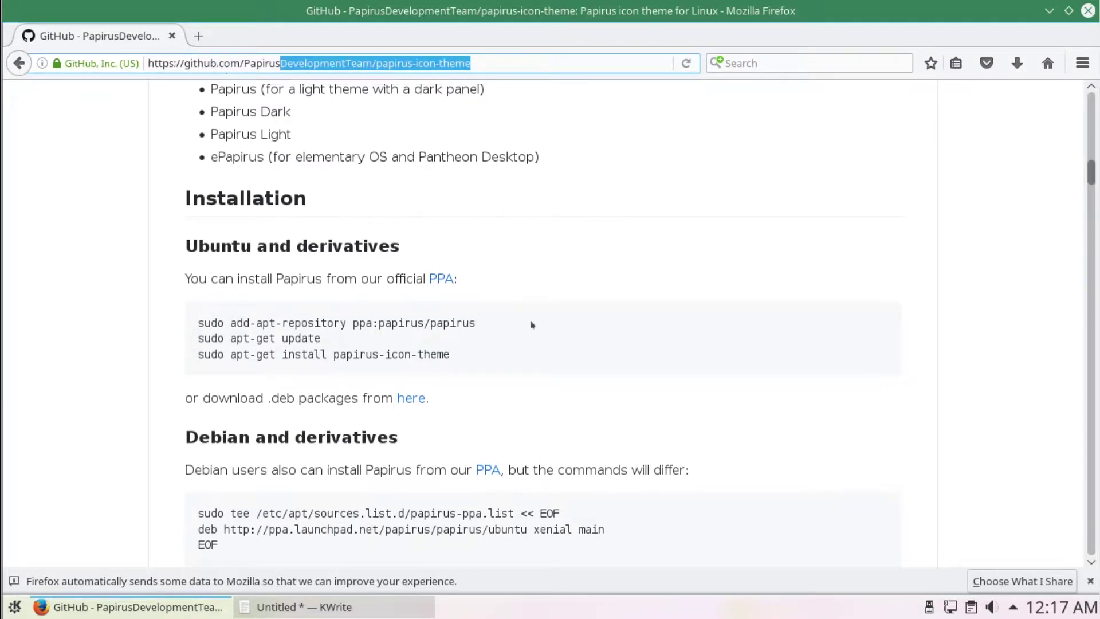
pyautogui.scroll(-2, 530, 319)
pyautogui.scroll(-1, 521, 314)
pyautogui.scroll(-2, 528, 303)
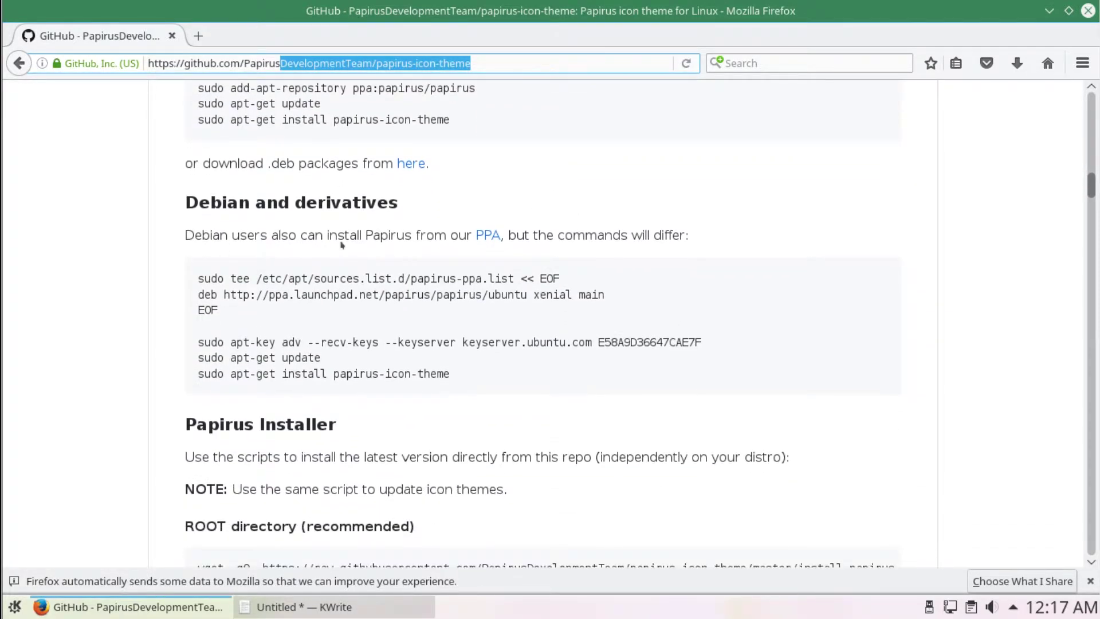
pyautogui.scroll(-4, 497, 408)
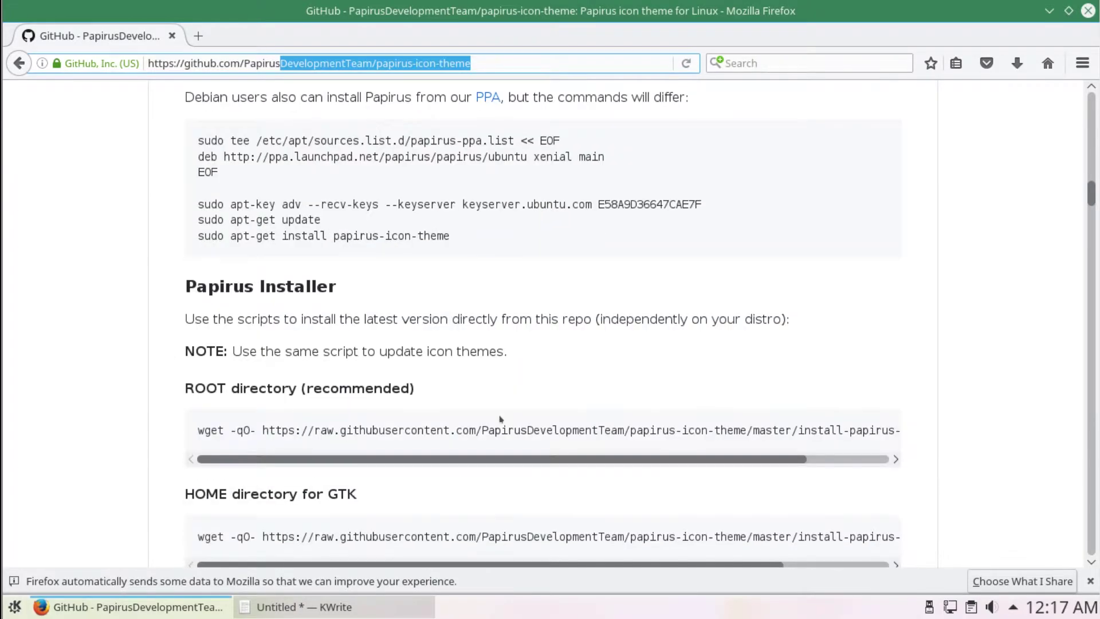
pyautogui.scroll(-2, 501, 409)
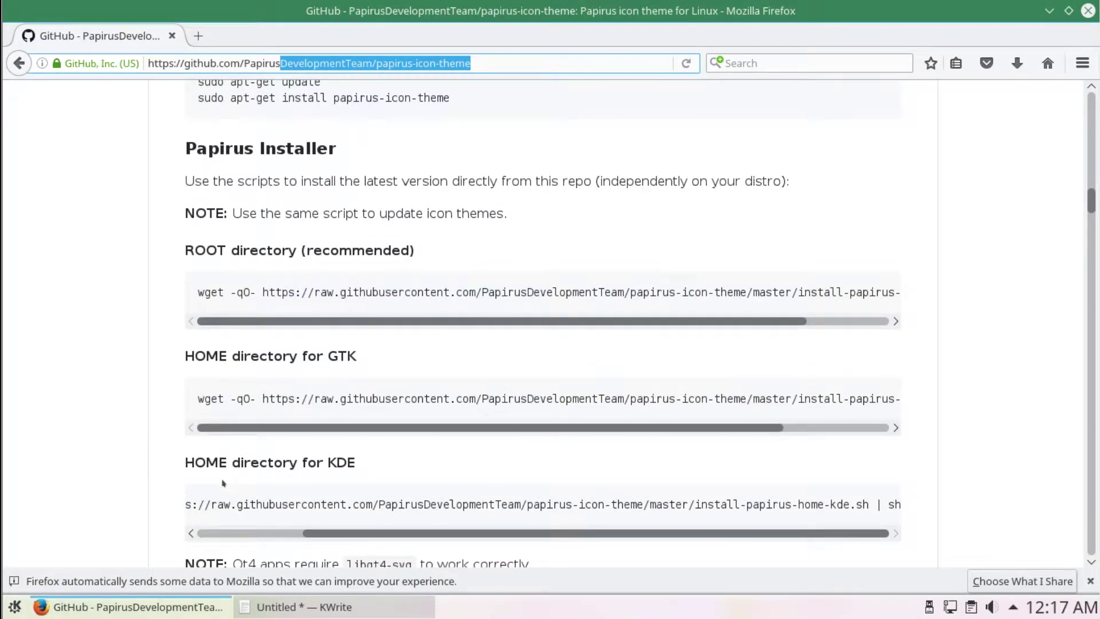
pyautogui.scroll(-2, 223, 483)
pyautogui.moveTo(220, 371); pyautogui.dragTo(374, 371)
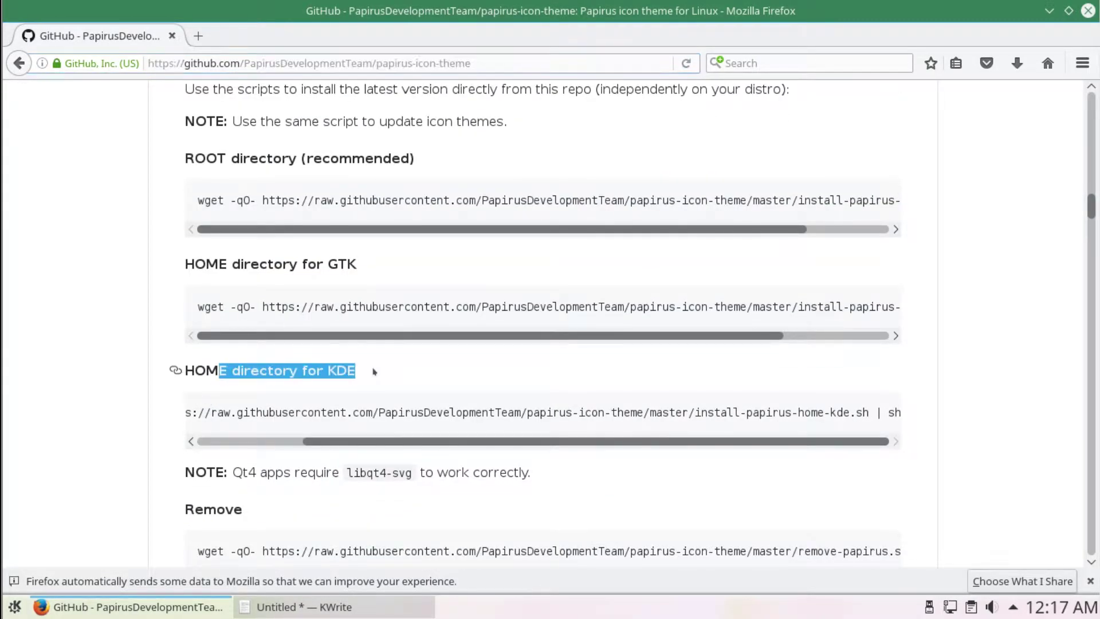
# - Copy the wget install command for the KDE home directory from the page
pyautogui.moveTo(349, 409); pyautogui.dragTo(129, 414)
pyautogui.click(263, 423)
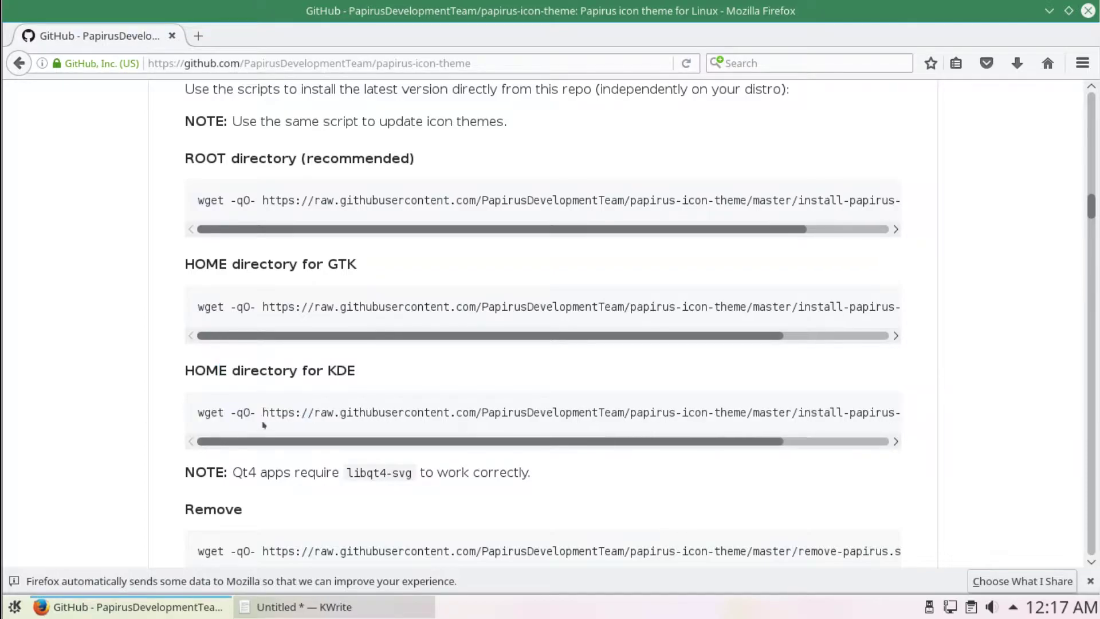
pyautogui.moveTo(340, 403); pyautogui.dragTo(963, 416)
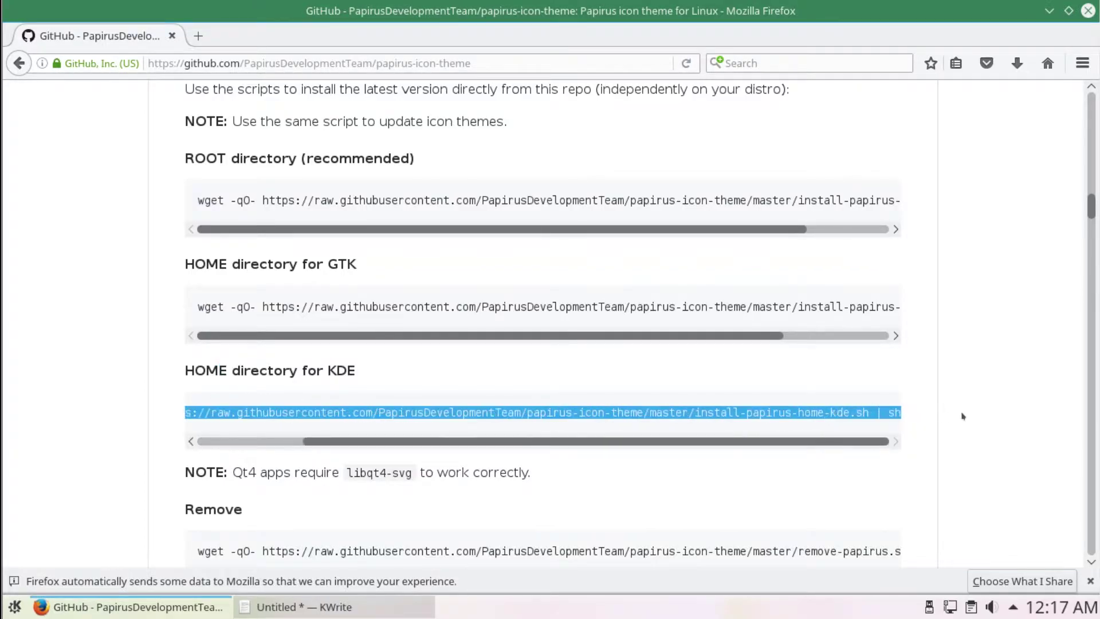
pyautogui.rightClick(853, 412)
pyautogui.click(894, 427)
# - Launch a terminal, paste the copied wget install command and run it
pyautogui.click(14, 607)
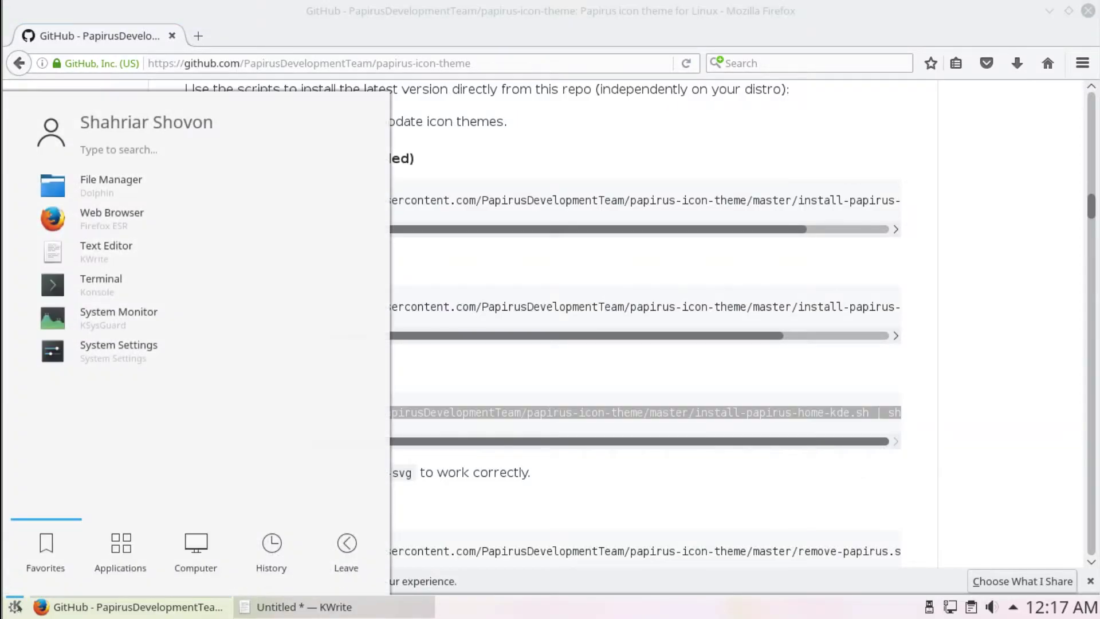
pyautogui.click(116, 282)
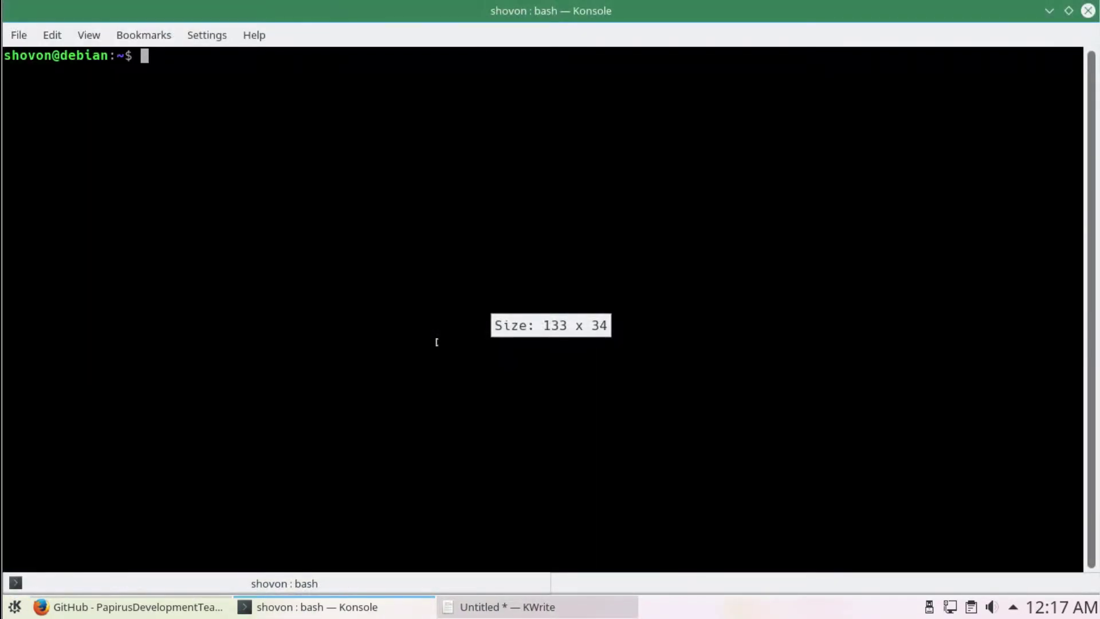
pyautogui.rightClick(406, 177)
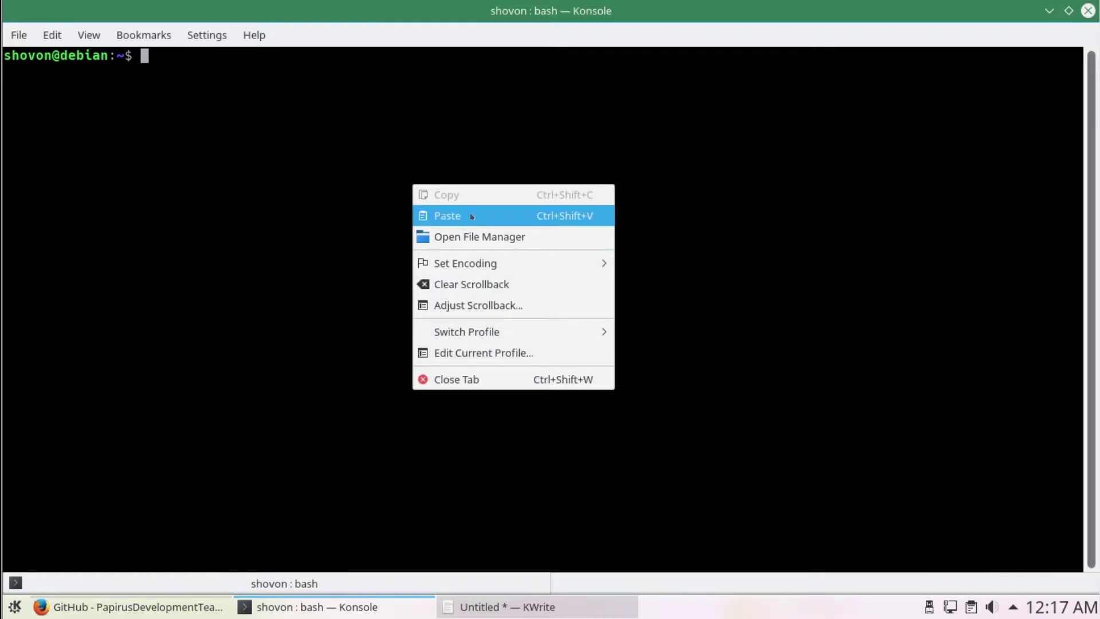
pyautogui.click(471, 215)
pyautogui.press('Return')
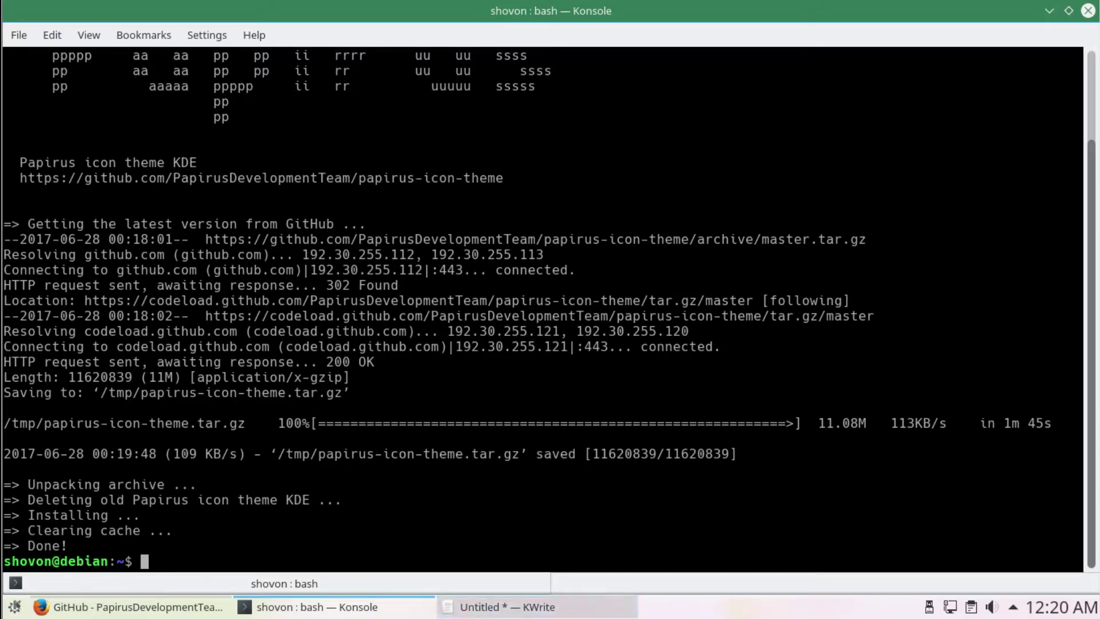
# - Launch System Settings and go to the Icons page under Appearance
pyautogui.click(14, 607)
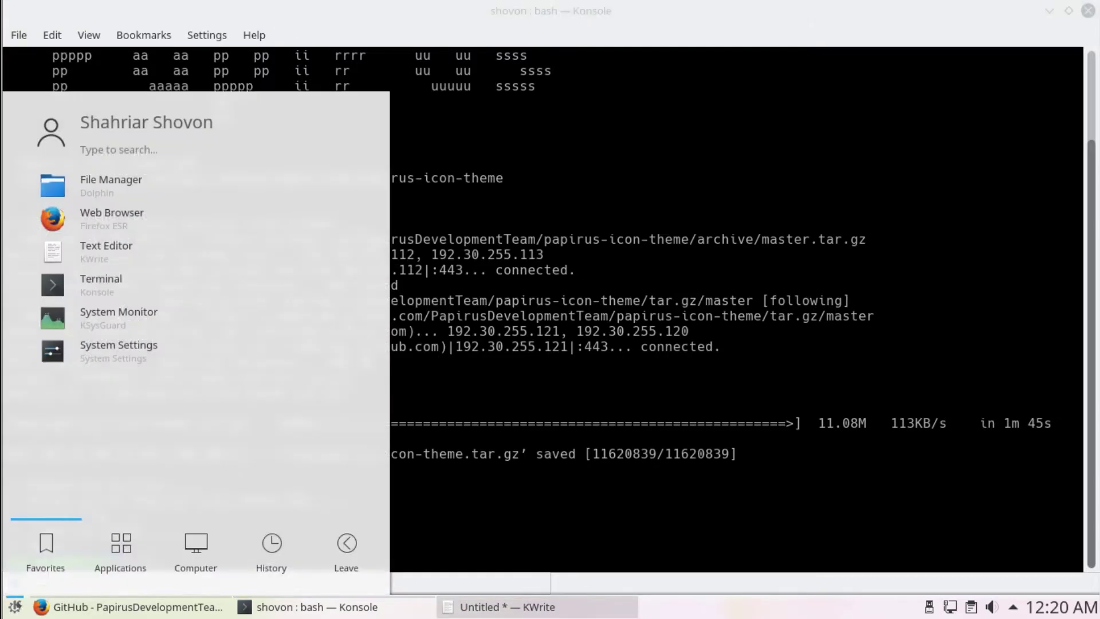
pyautogui.click(115, 350)
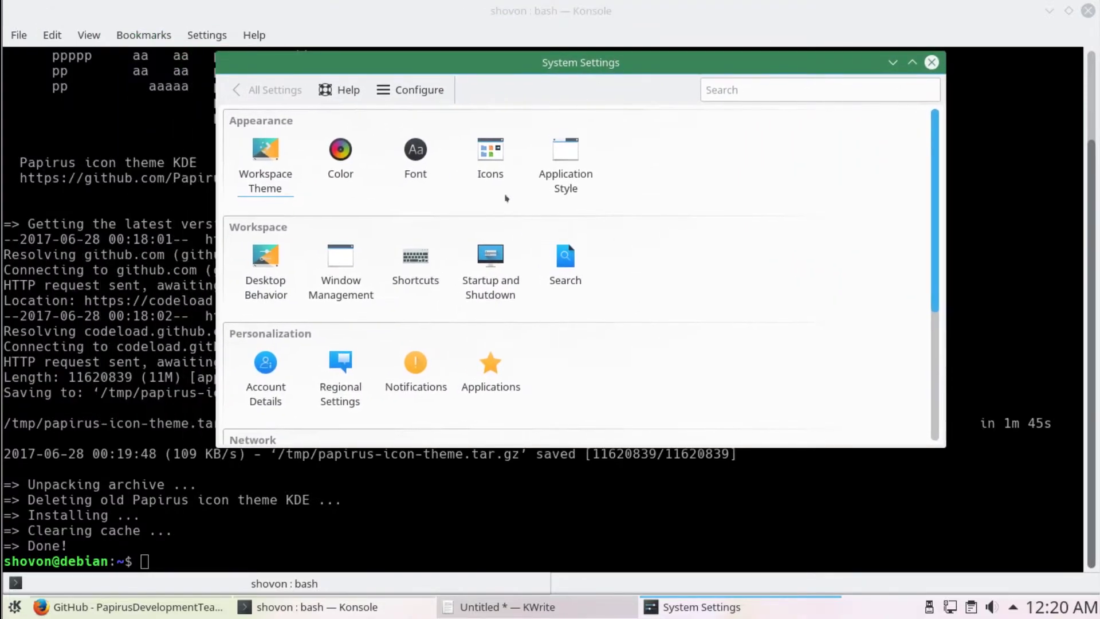
pyautogui.click(488, 154)
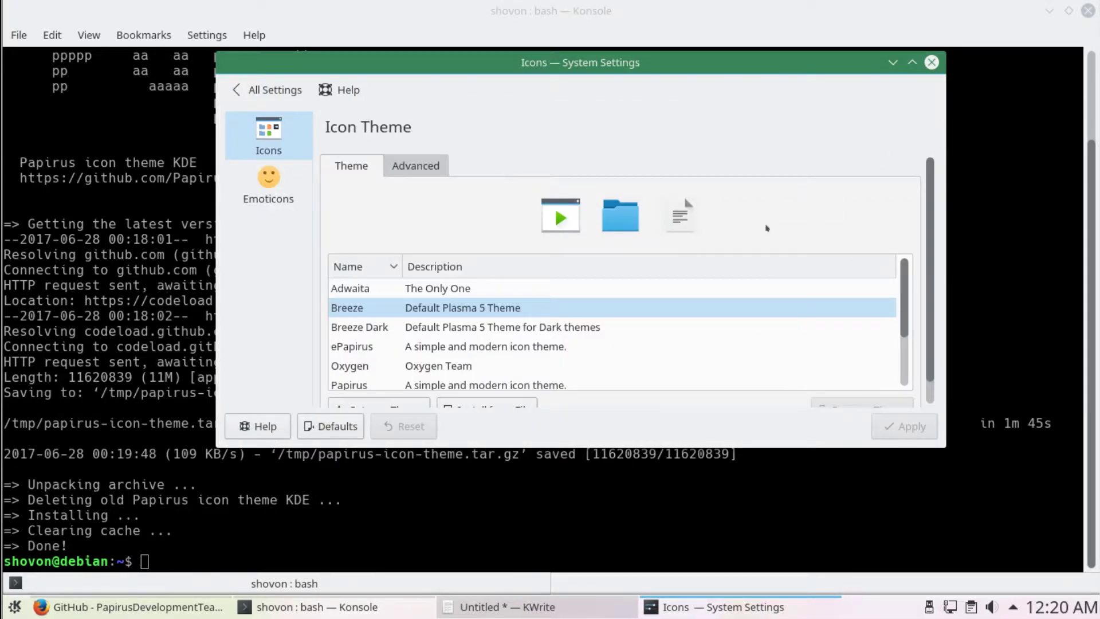
pyautogui.scroll(-1, 903, 283)
pyautogui.scroll(1, 901, 279)
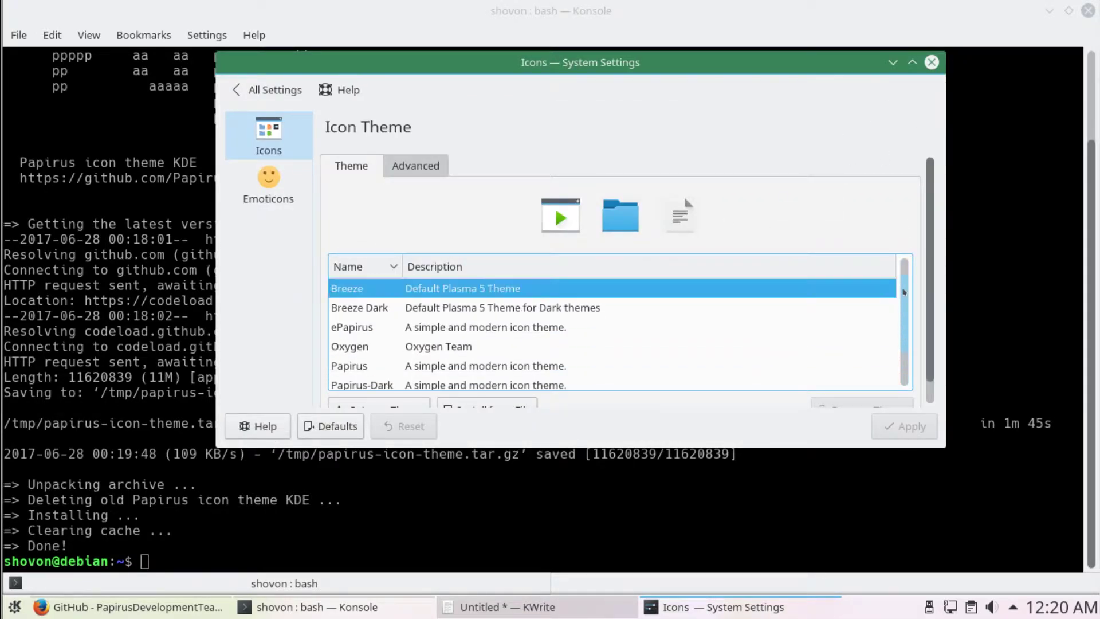
pyautogui.scroll(-1, 899, 277)
# - Maximize the window and apply Papirus as the icon theme in place of Breeze
pyautogui.click(911, 63)
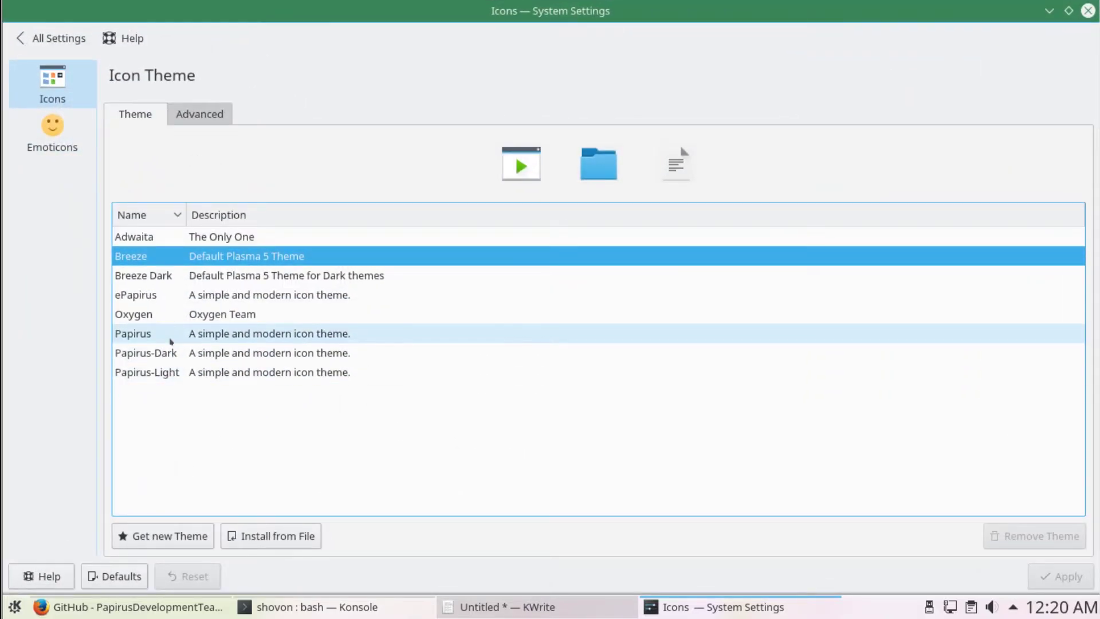
pyautogui.click(184, 338)
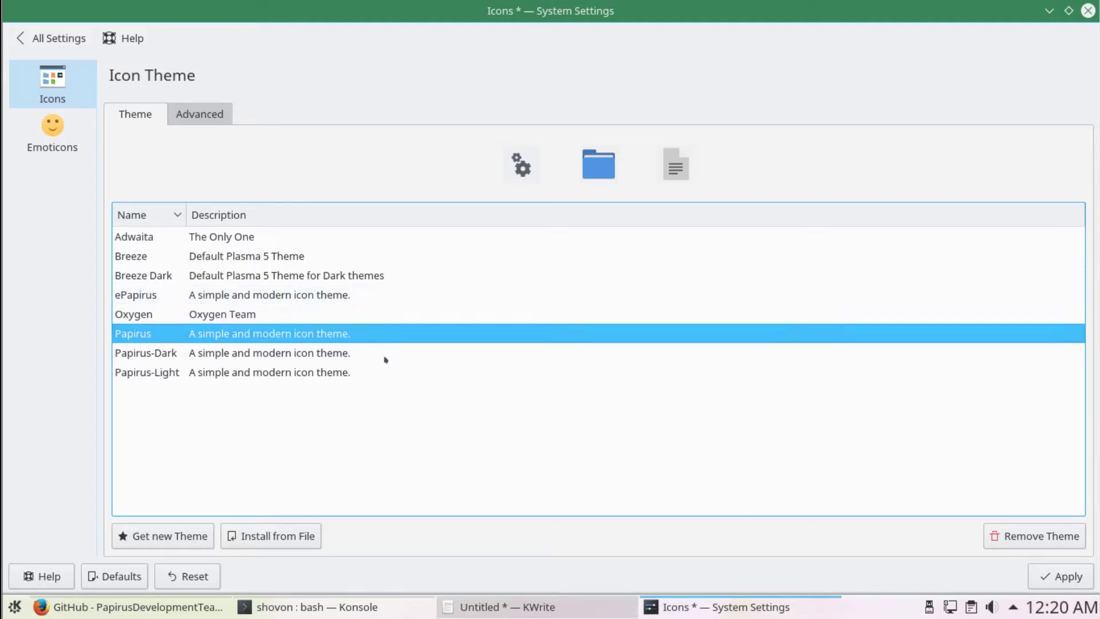
pyautogui.click(1069, 578)
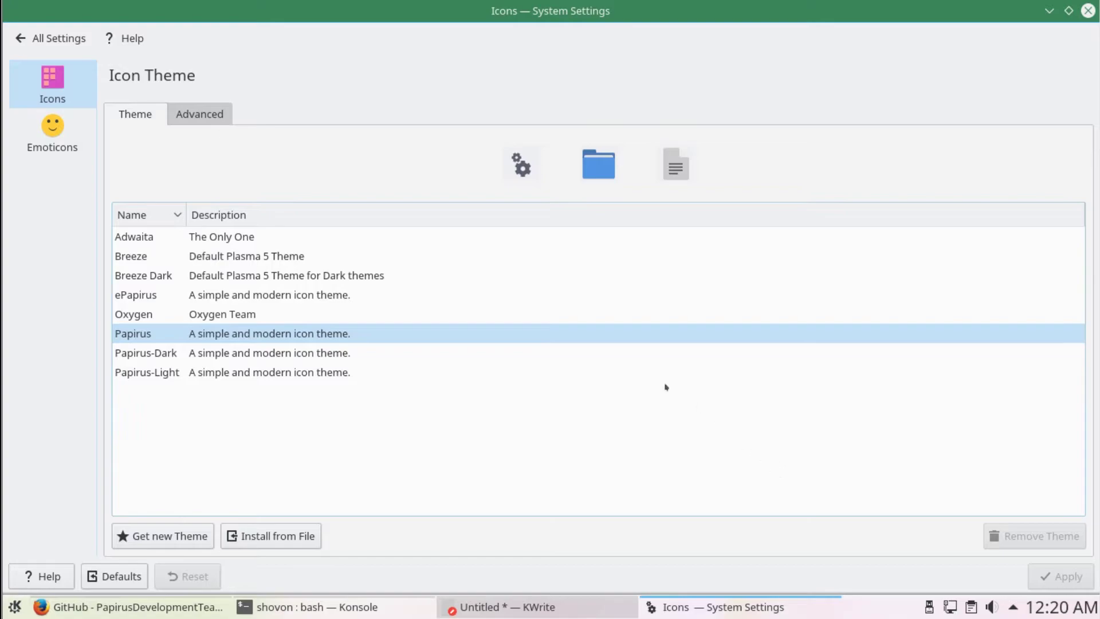
# - Check the new icons in the launcher's categories, then close System Settings
pyautogui.click(15, 606)
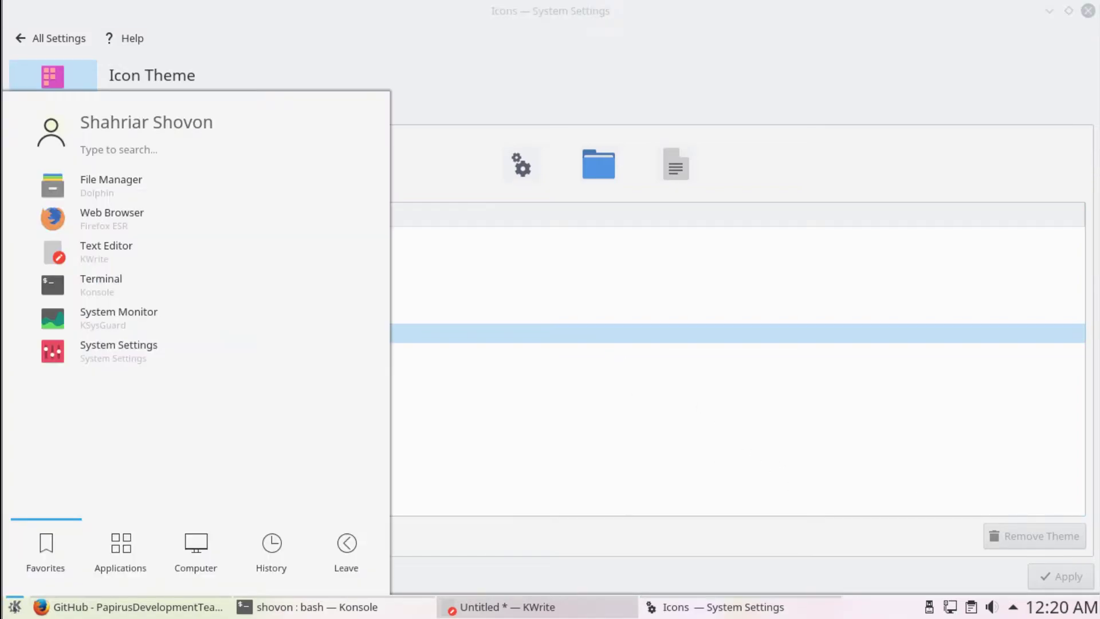
pyautogui.click(120, 546)
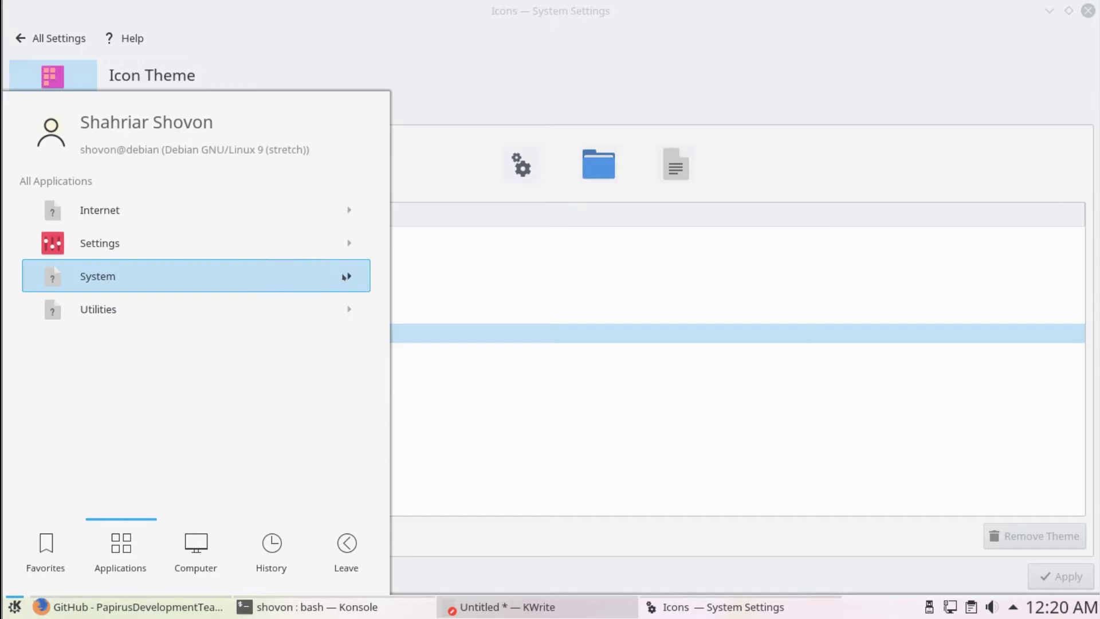
pyautogui.click(499, 351)
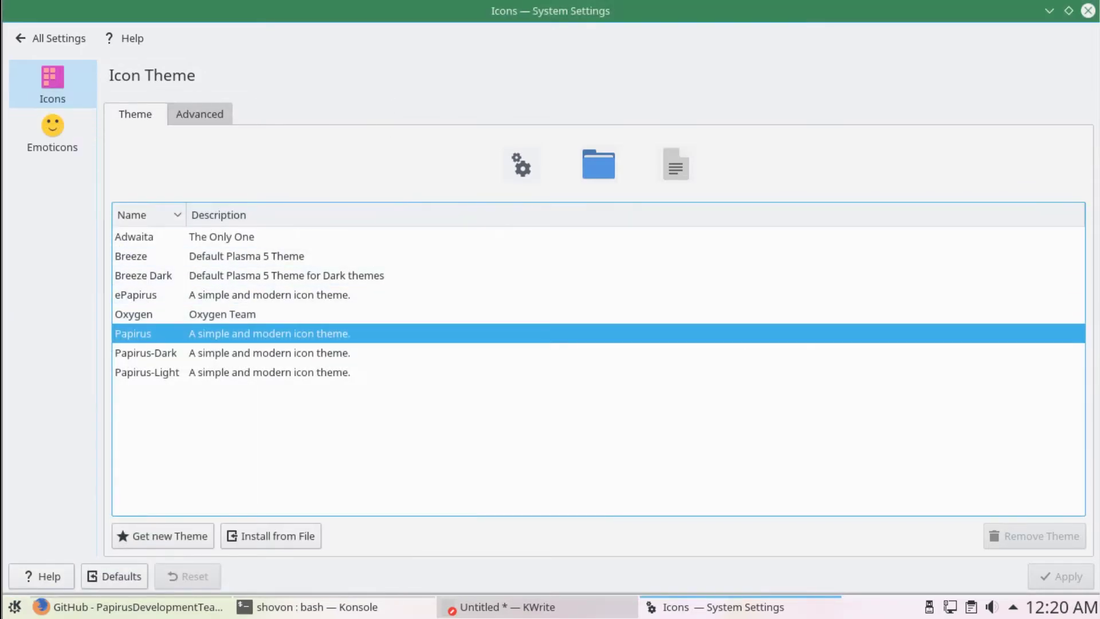
pyautogui.click(1089, 11)
# - Close Konsole, Firefox and KWrite, discarding the unsaved text document
pyautogui.click(1087, 11)
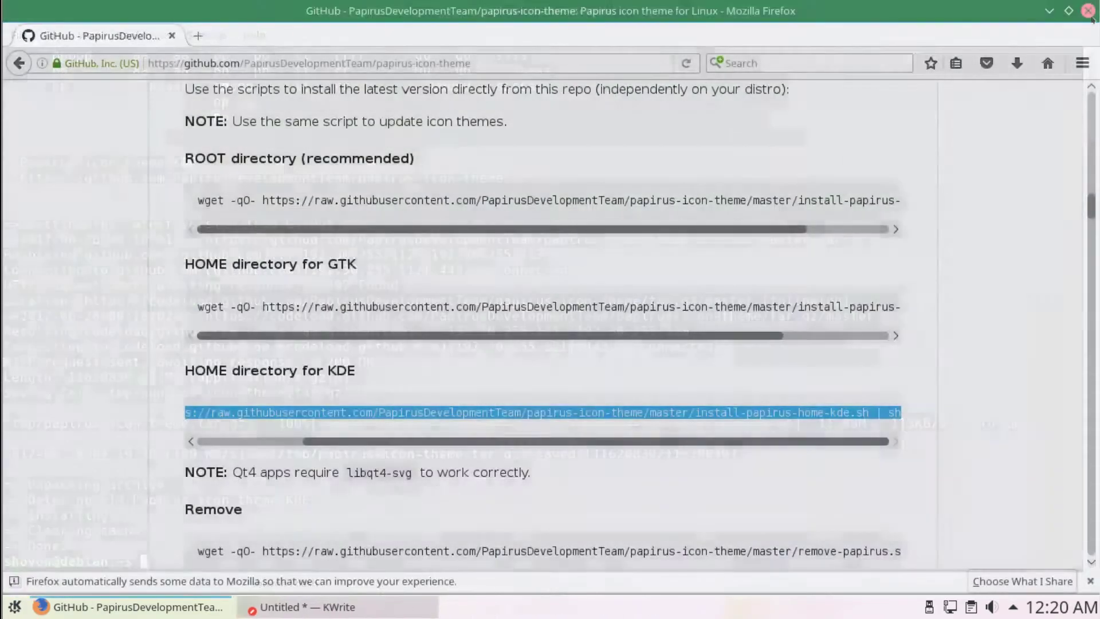
pyautogui.click(1088, 11)
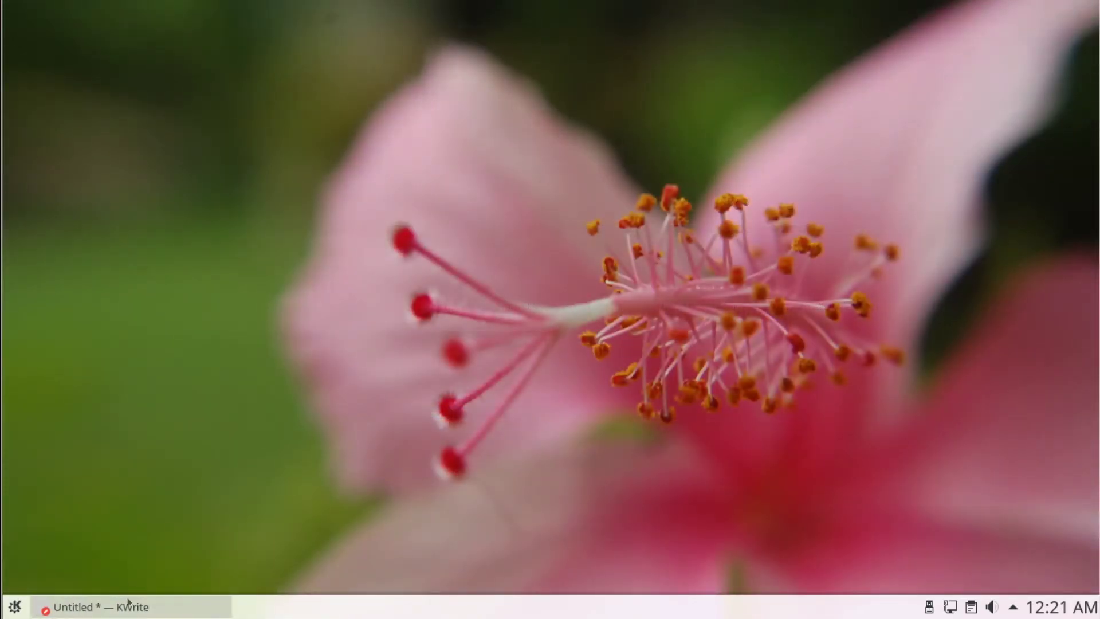
pyautogui.rightClick(128, 603)
pyautogui.click(81, 582)
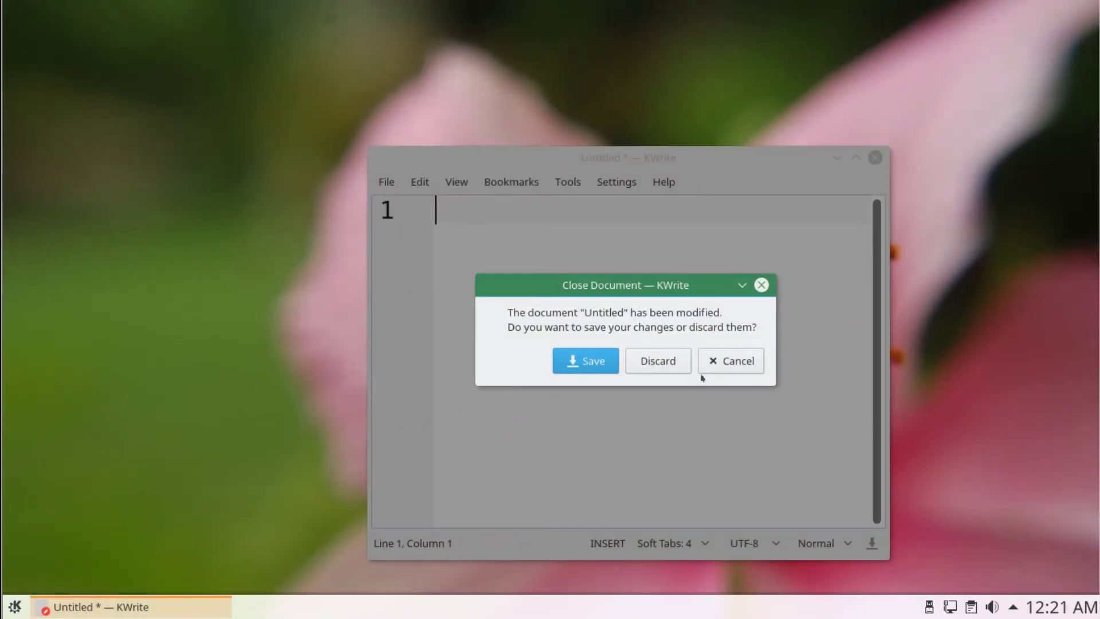
pyautogui.click(657, 361)
# - Log out of the Plasma session via Leave > Logout and confirm
pyautogui.click(15, 605)
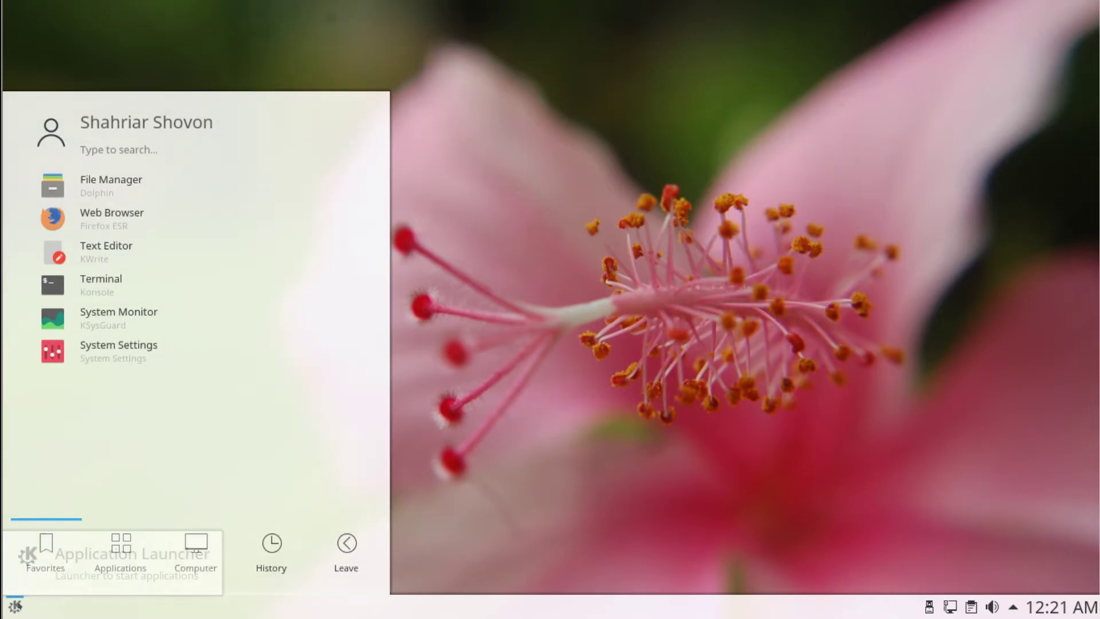
pyautogui.click(350, 557)
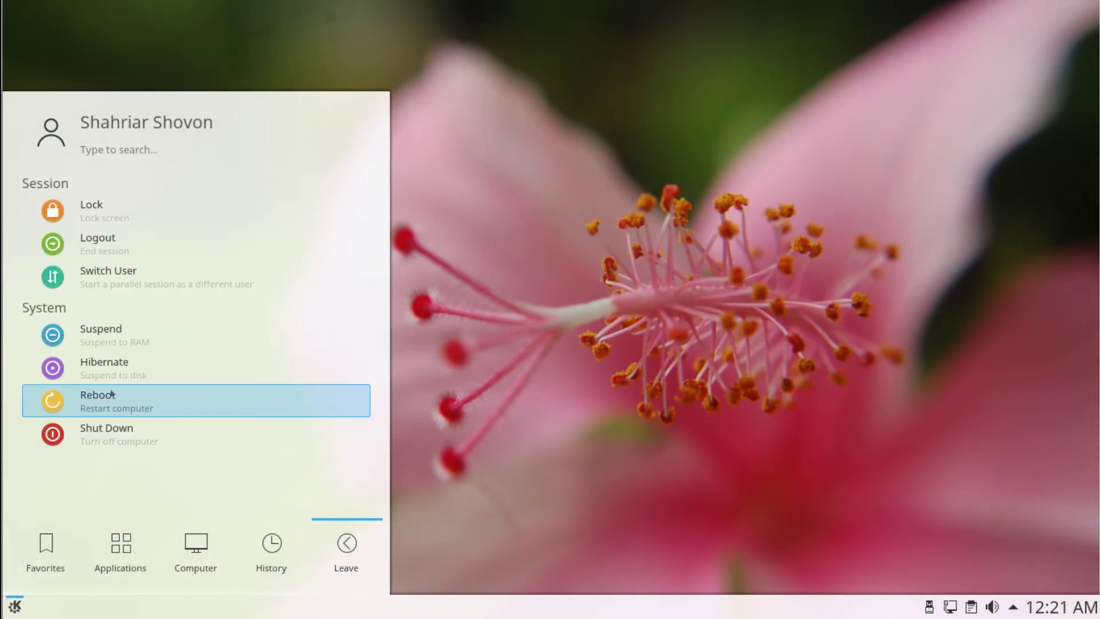
pyautogui.click(147, 240)
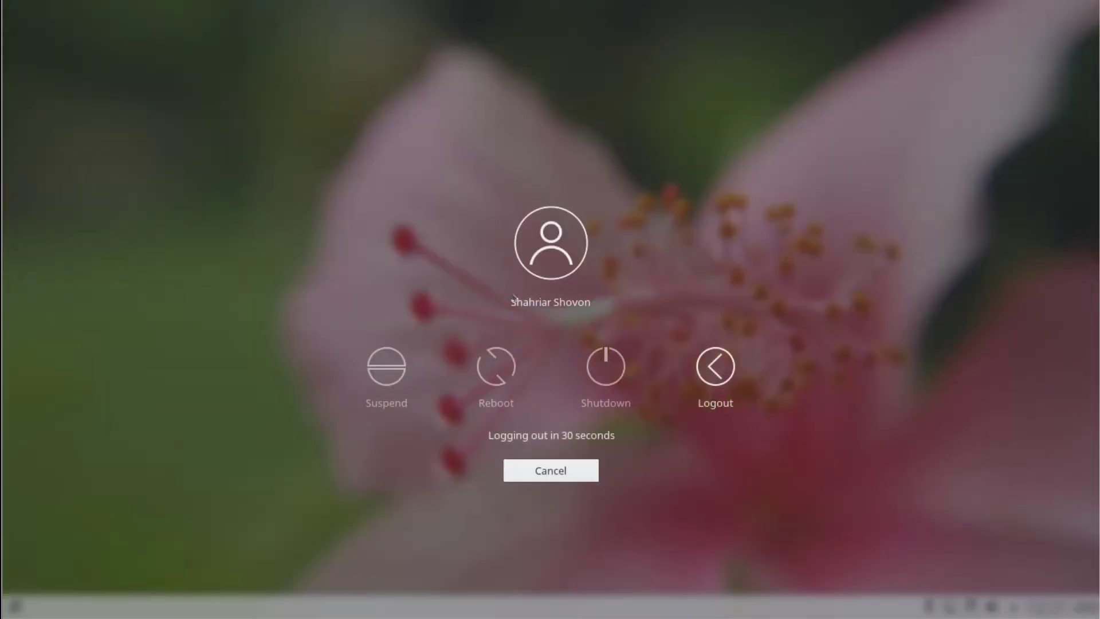
pyautogui.click(711, 361)
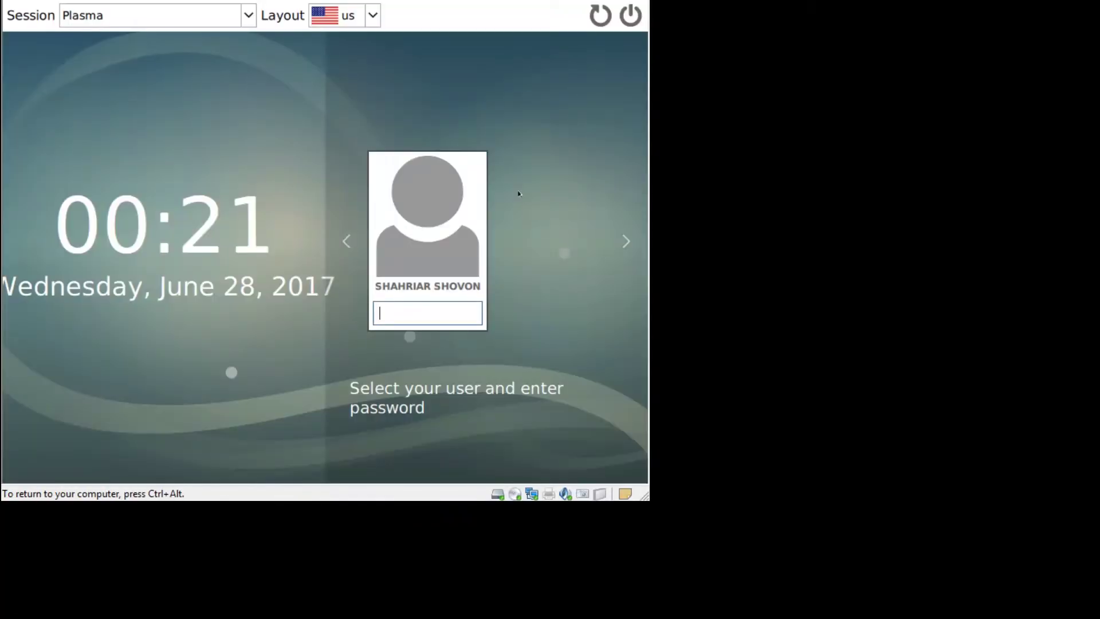
pyautogui.write('●●●')
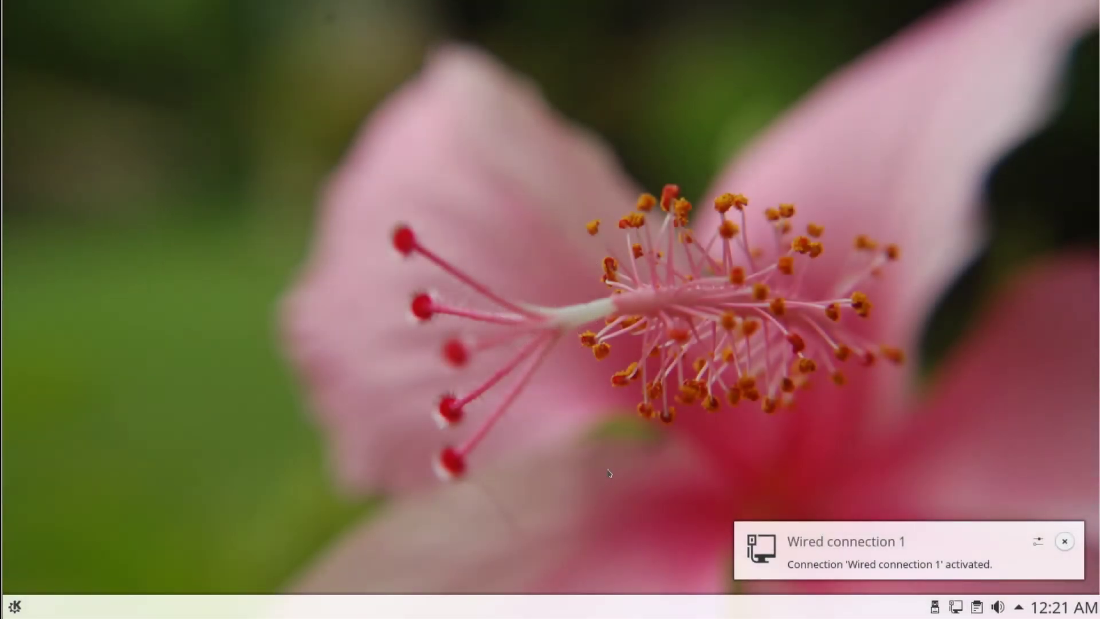
pyautogui.click(15, 608)
pyautogui.moveTo(121, 551)
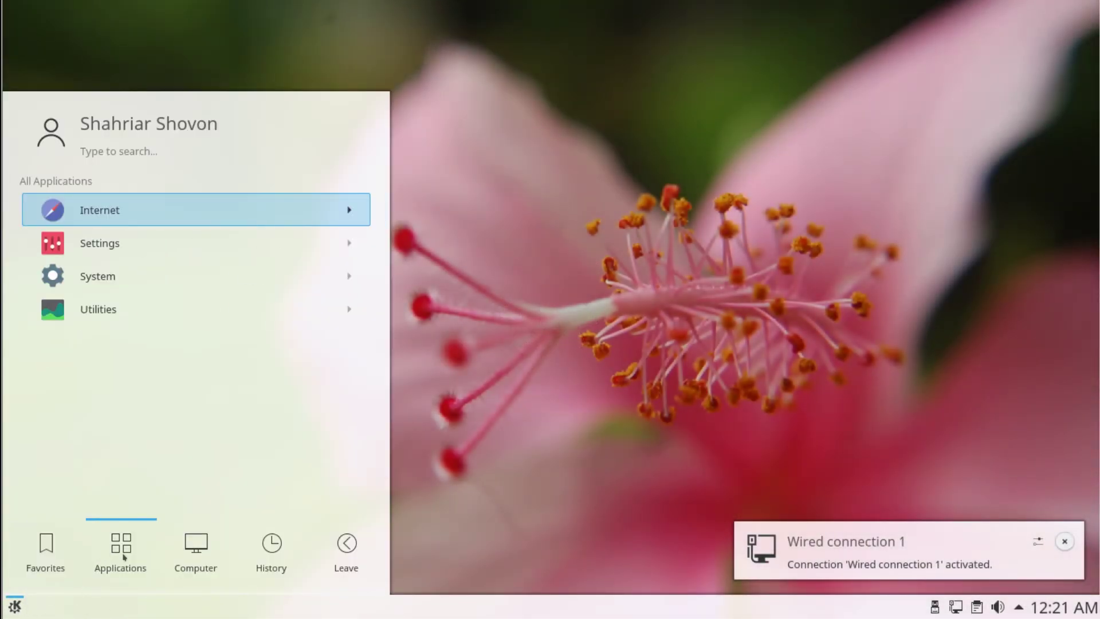
pyautogui.click(348, 275)
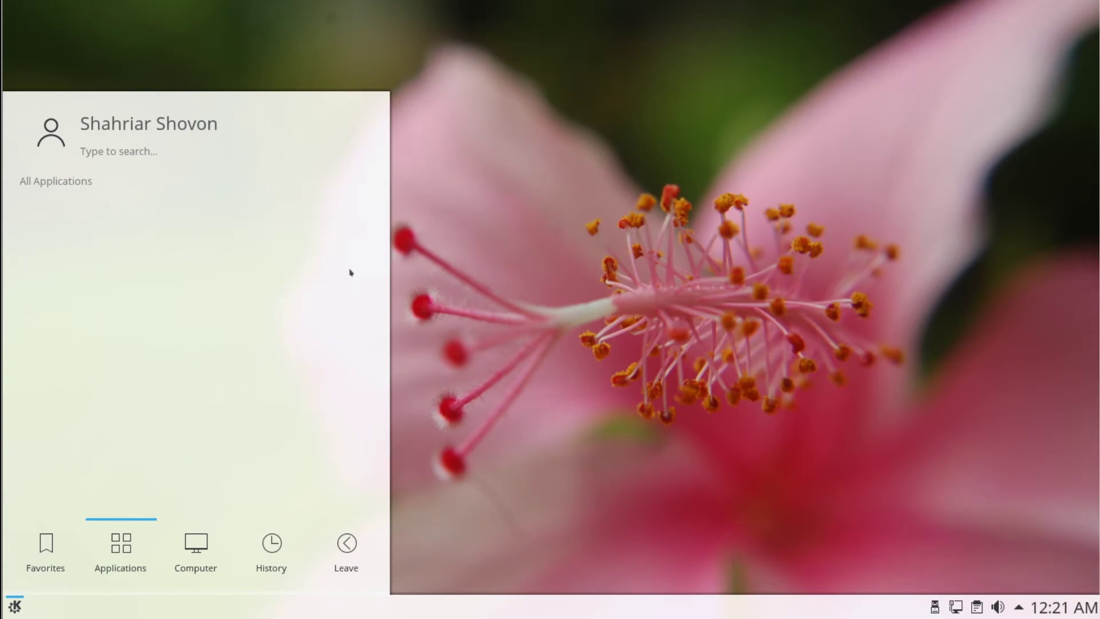
pyautogui.click(71, 180)
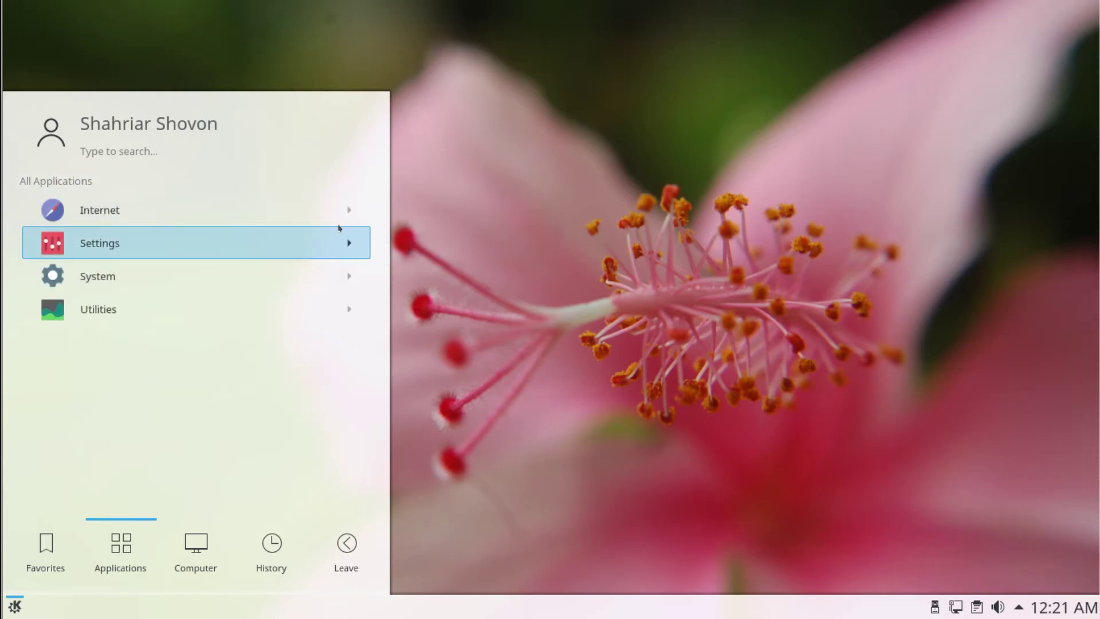
pyautogui.click(350, 242)
pyautogui.click(55, 180)
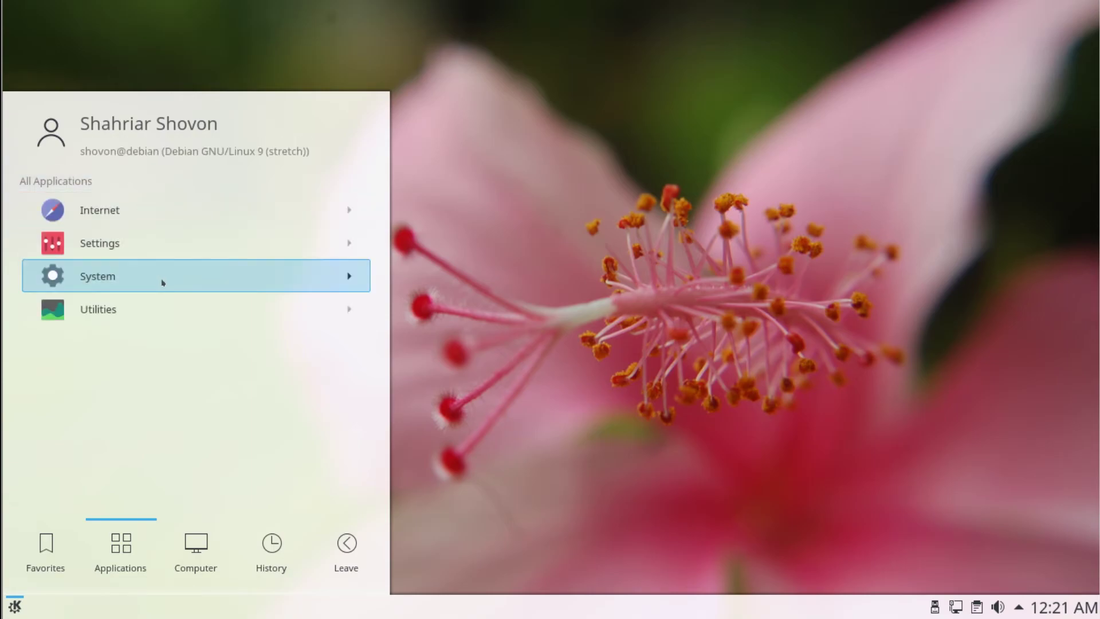
pyautogui.click(179, 311)
pyautogui.click(86, 181)
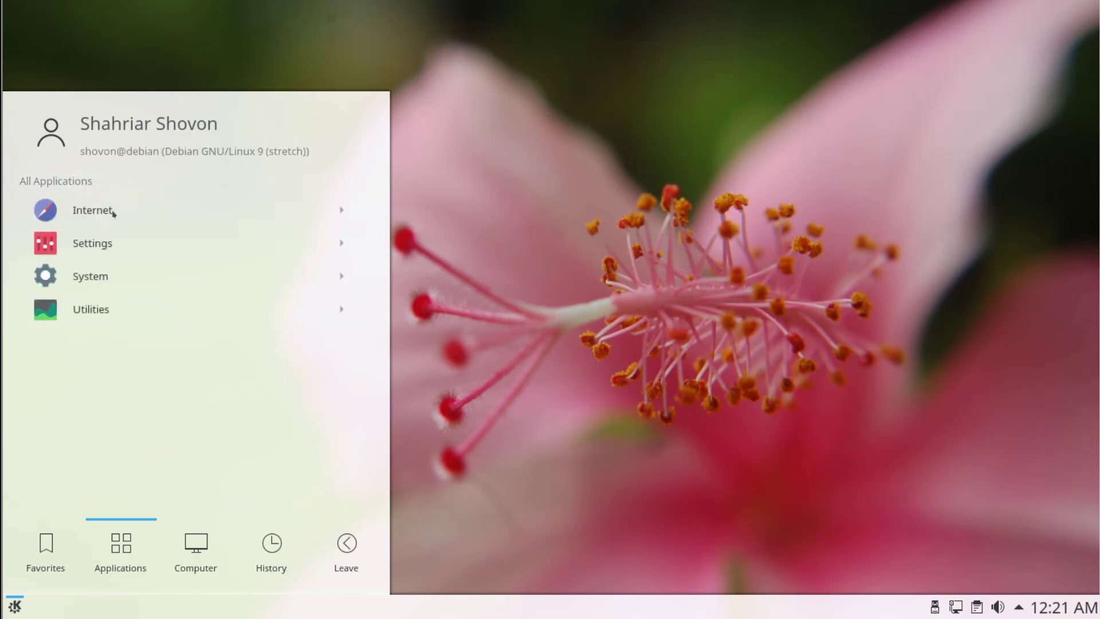
pyautogui.click(112, 212)
pyautogui.click(57, 179)
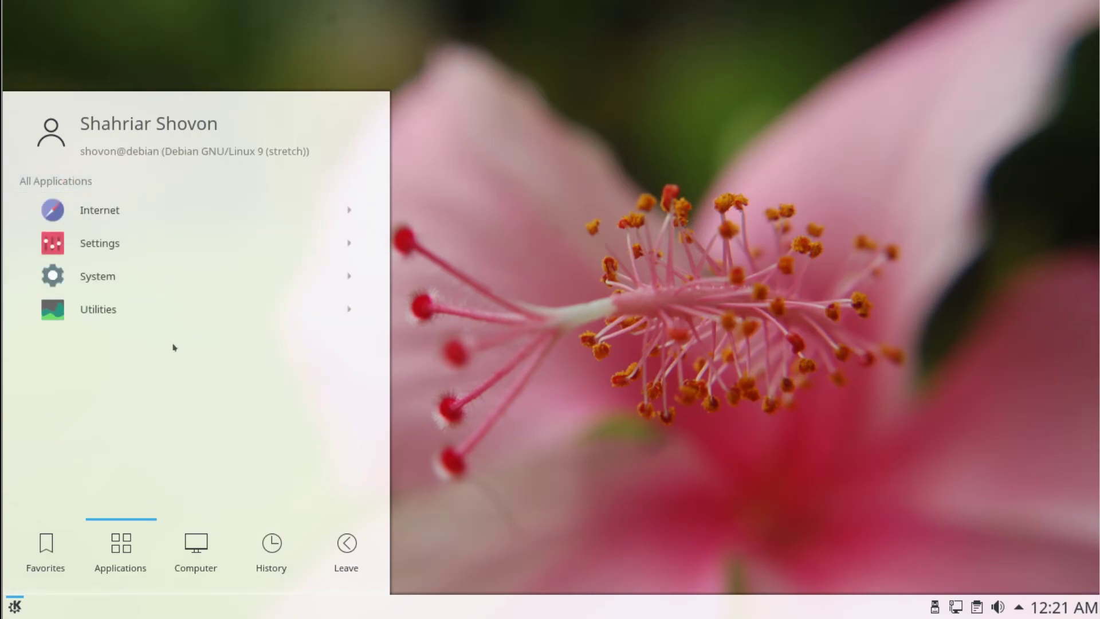
pyautogui.click(115, 267)
pyautogui.click(56, 181)
pyautogui.click(45, 550)
pyautogui.click(118, 353)
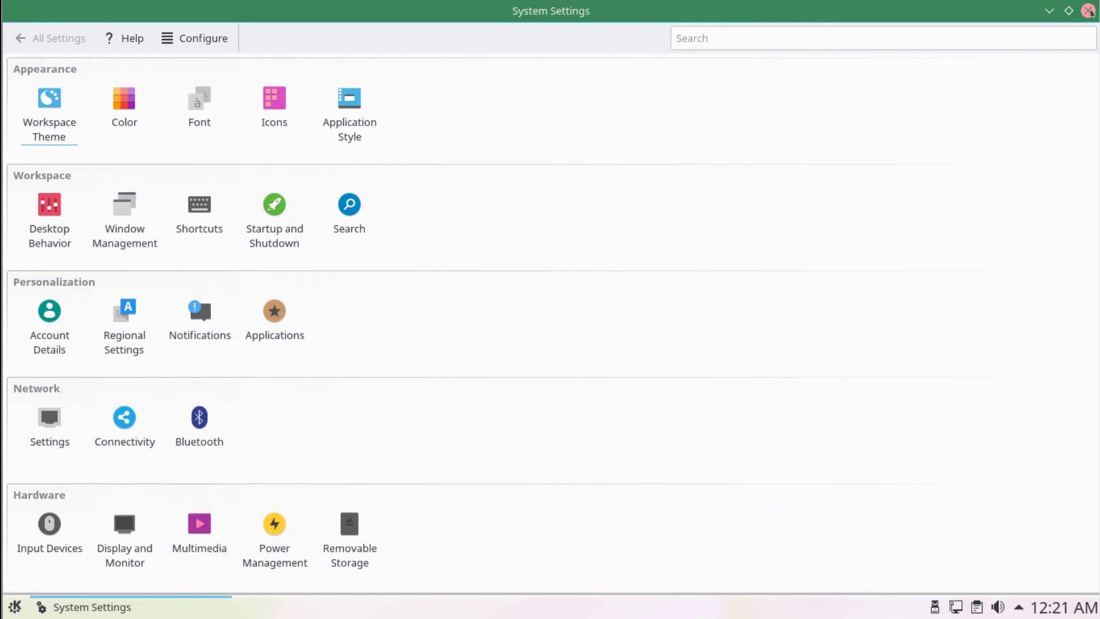
pyautogui.click(1088, 11)
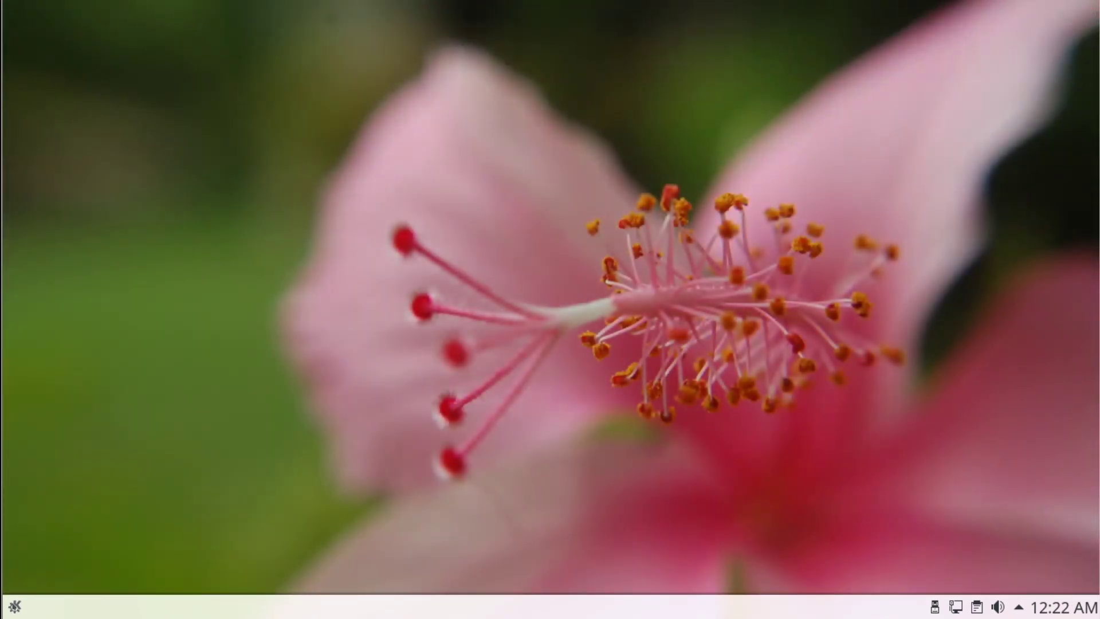
# - Launch Dolphin and view the home folders in Compact, Details and Icons layouts, maximized
pyautogui.click(14, 606)
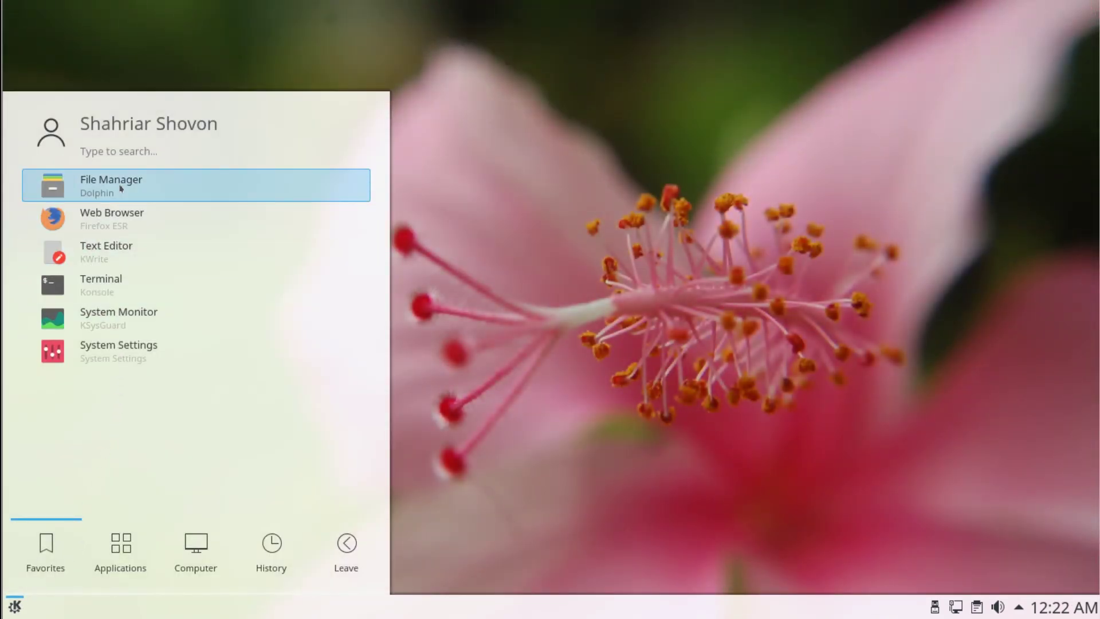
pyautogui.click(149, 184)
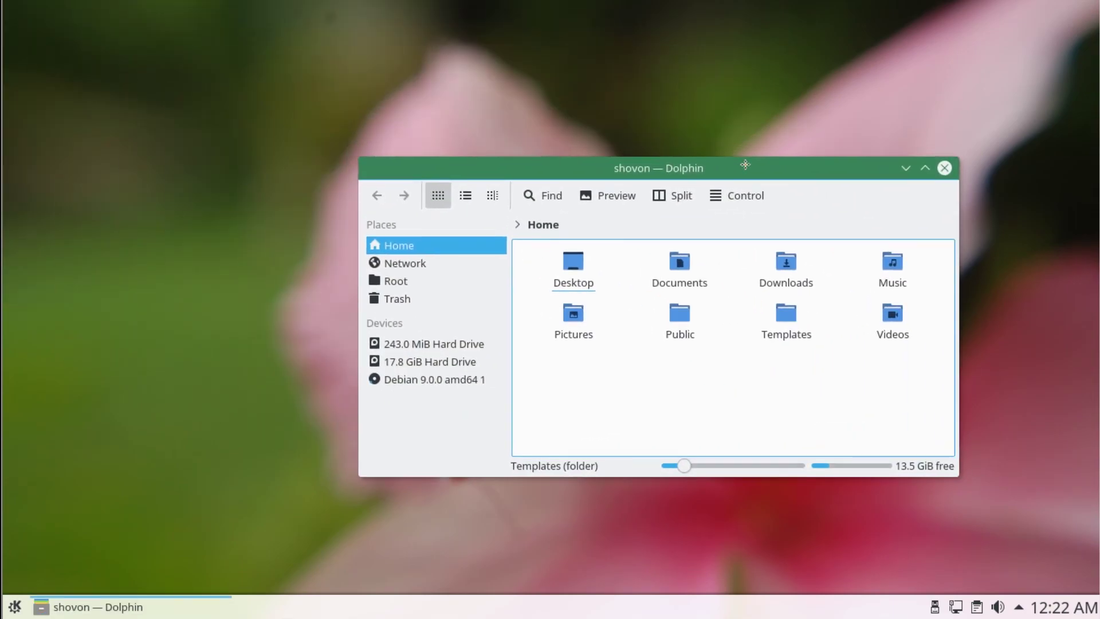
pyautogui.click(468, 197)
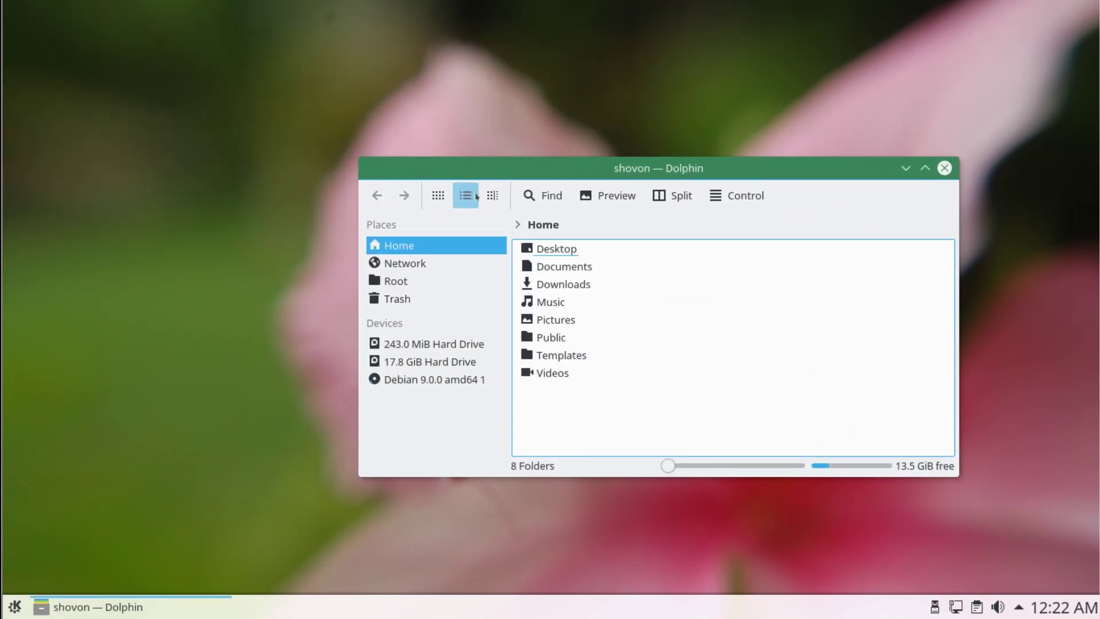
pyautogui.click(492, 195)
pyautogui.click(437, 194)
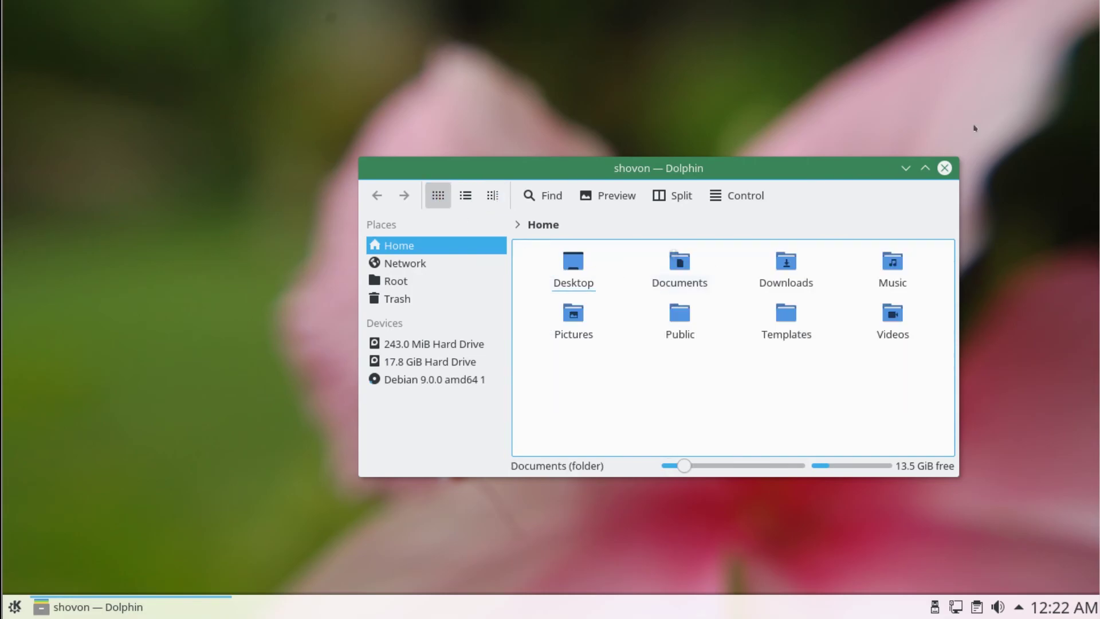
pyautogui.click(924, 168)
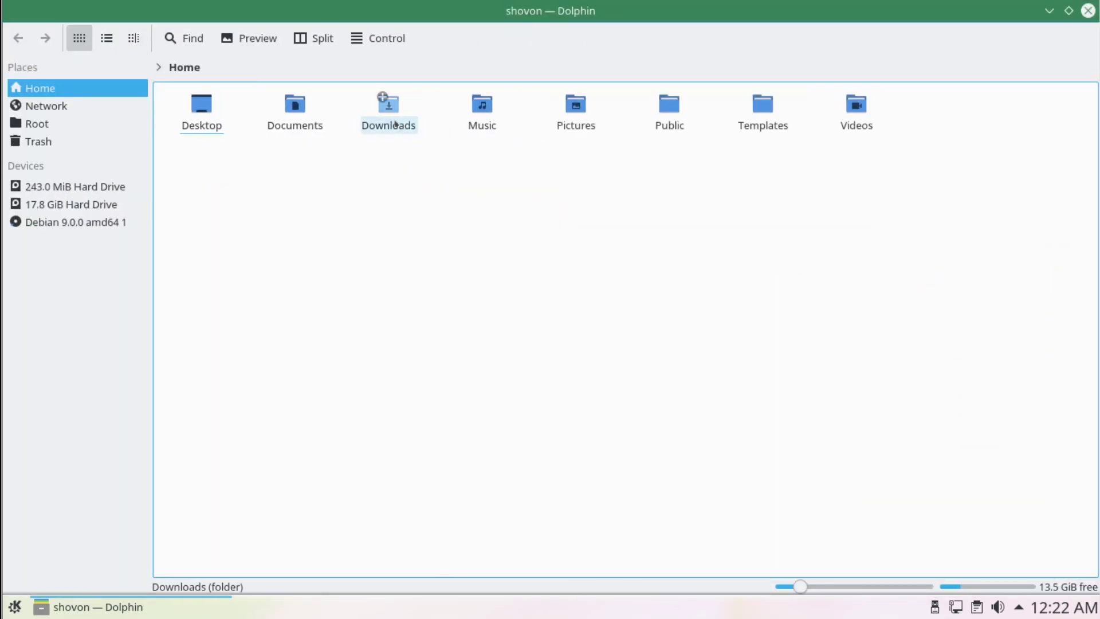
# - Check the context menus for Downloads and the empty area, then close Dolphin
pyautogui.rightClick(395, 126)
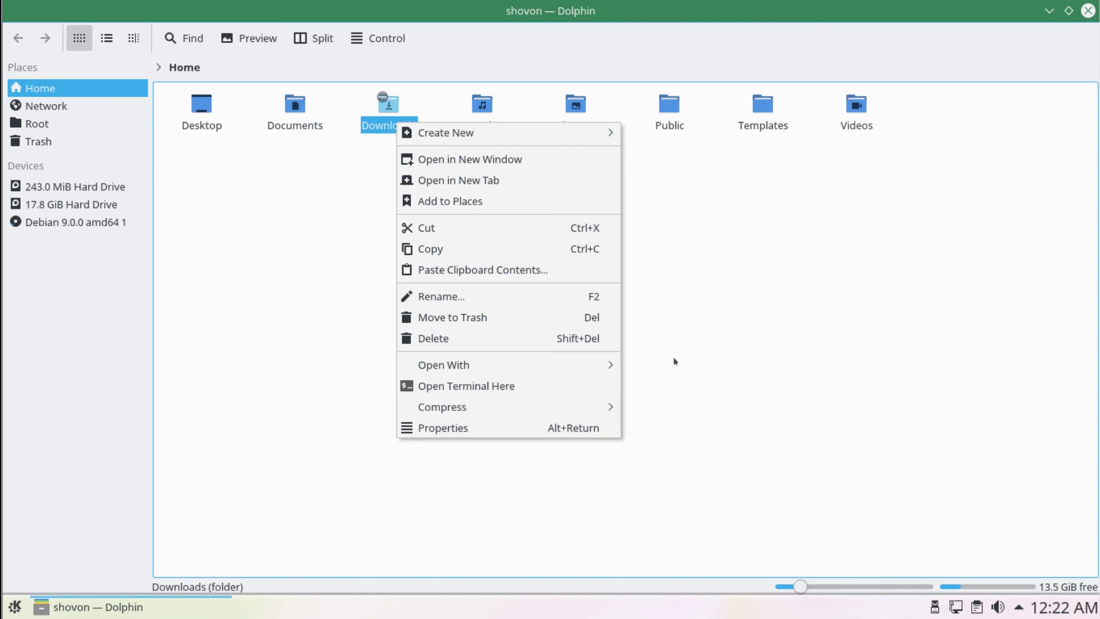
pyautogui.click(699, 356)
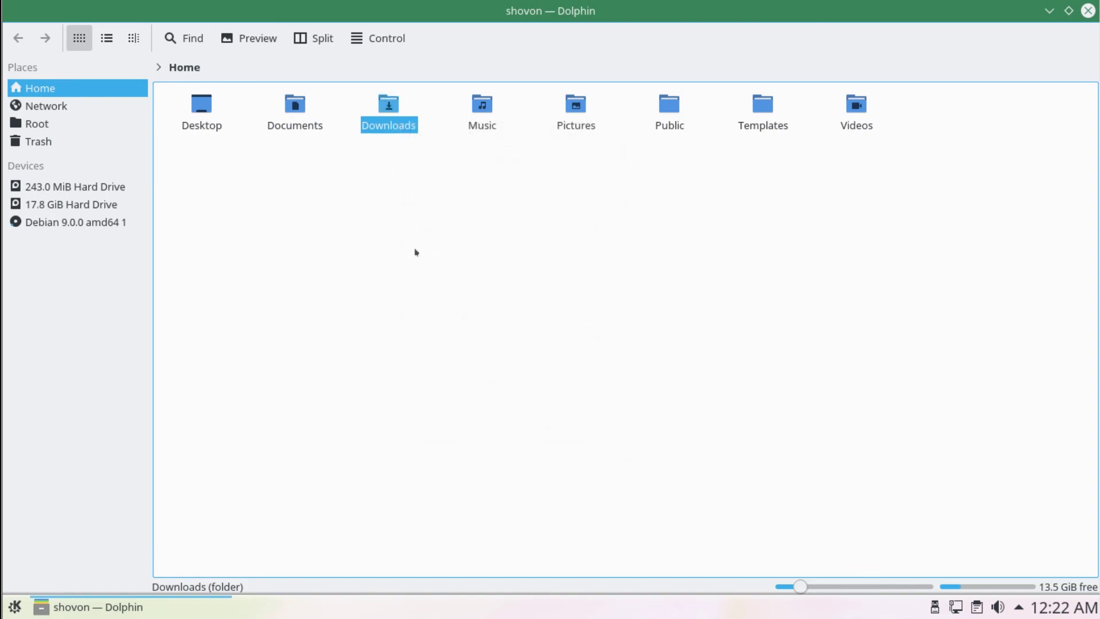
pyautogui.rightClick(405, 242)
pyautogui.click(938, 415)
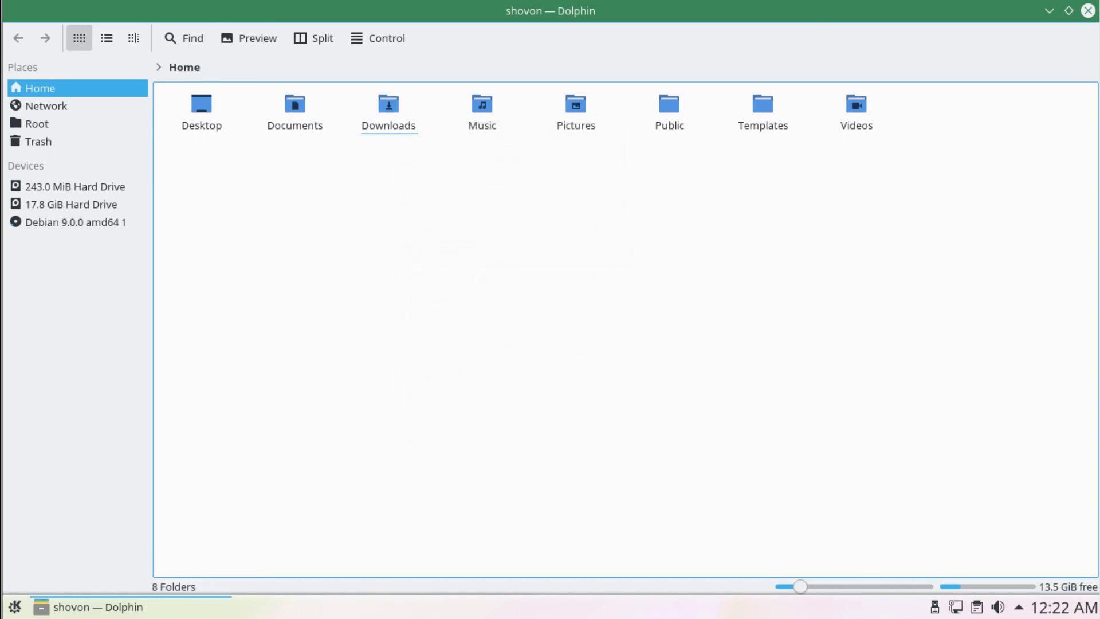